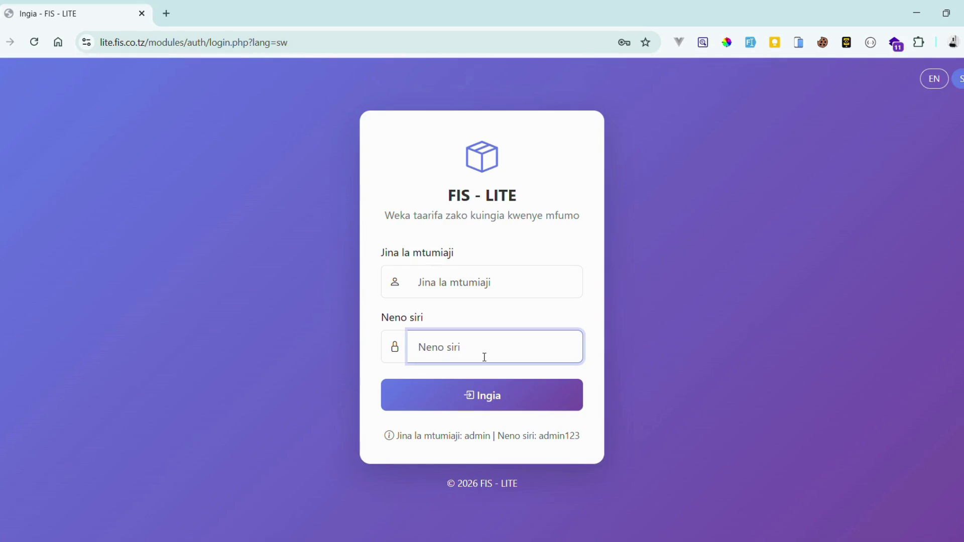
Sign in with the administrator username and password to reach the Swahili dashboard.
{"action": "left_click", "coordinate": [478, 284]}
{"action": "type", "text": "ADMIN"}
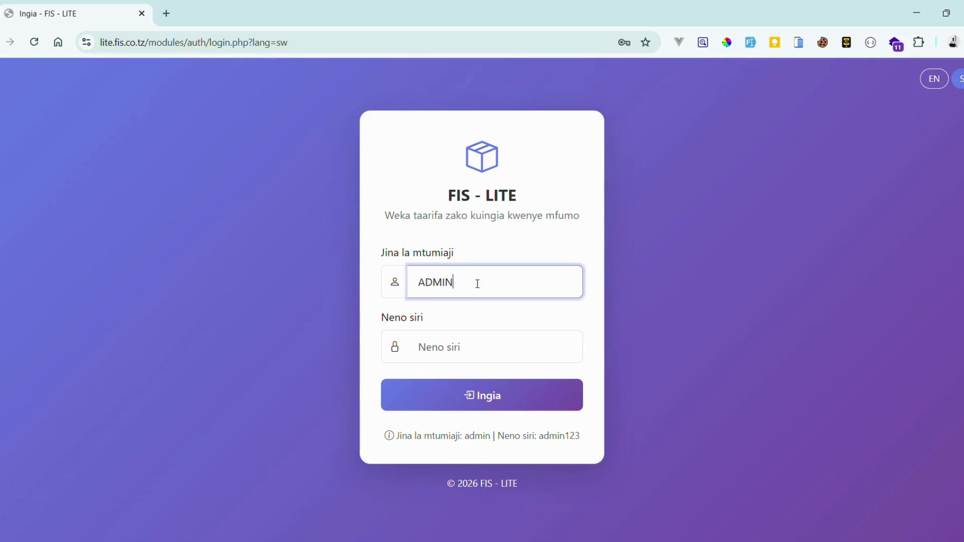
{"action": "key", "text": "ctrl+a"}
{"action": "type", "text": "admin"}
{"action": "key", "text": "Tab"}
{"action": "type", "text": "admin"}
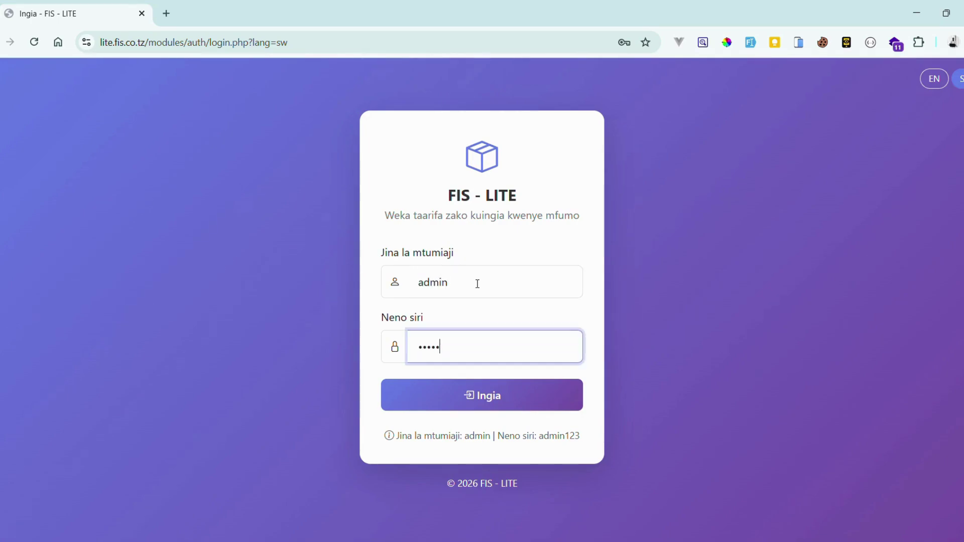
{"action": "type", "text": "123"}
{"action": "left_click", "coordinate": [465, 394]}
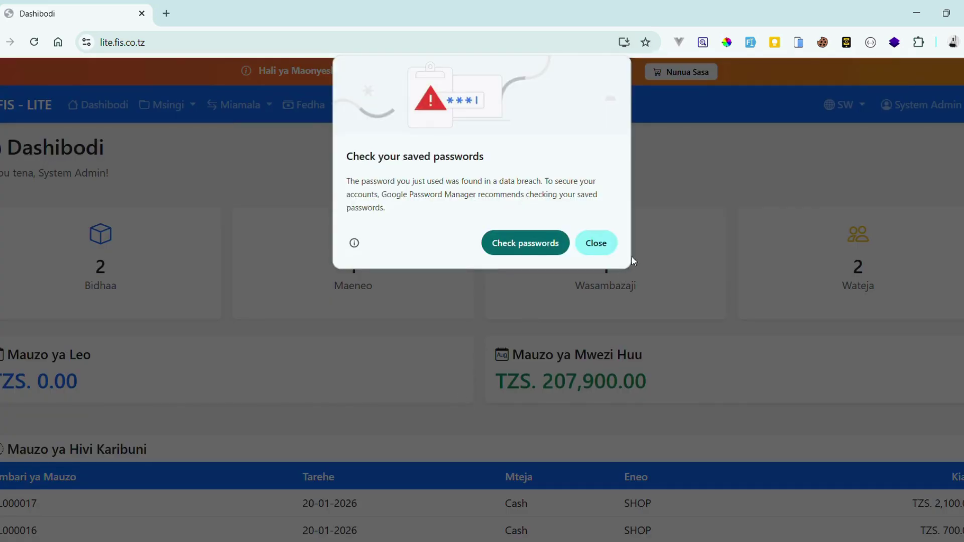
Dismiss Chrome's password warning and go to Msingi > Bidhaa to list CAKE and TEA.
{"action": "left_click", "coordinate": [598, 245]}
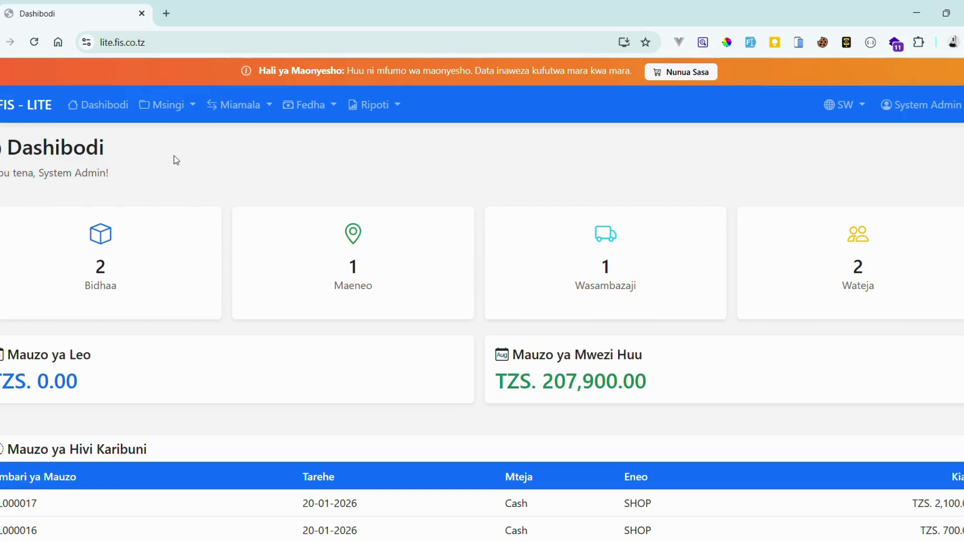
{"action": "left_click", "coordinate": [170, 115]}
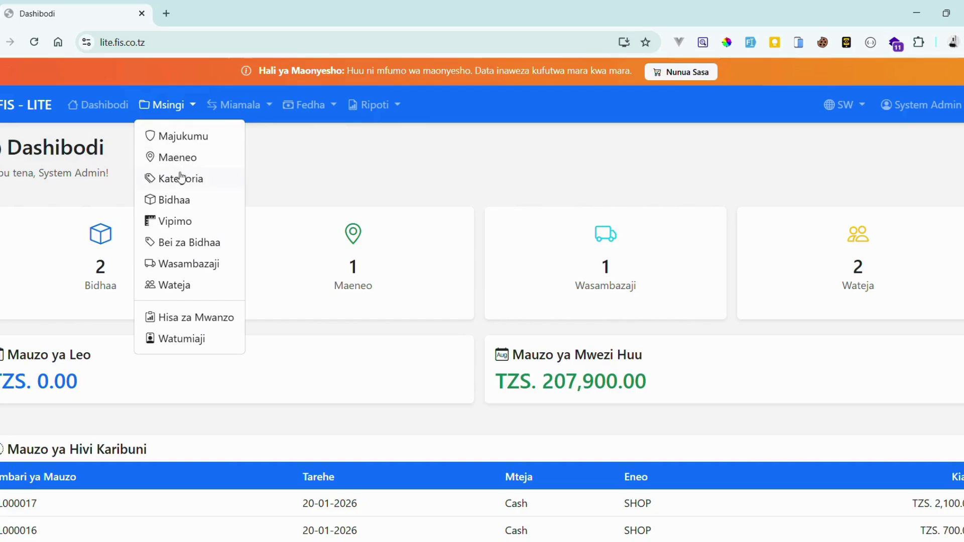
{"action": "left_click", "coordinate": [184, 204]}
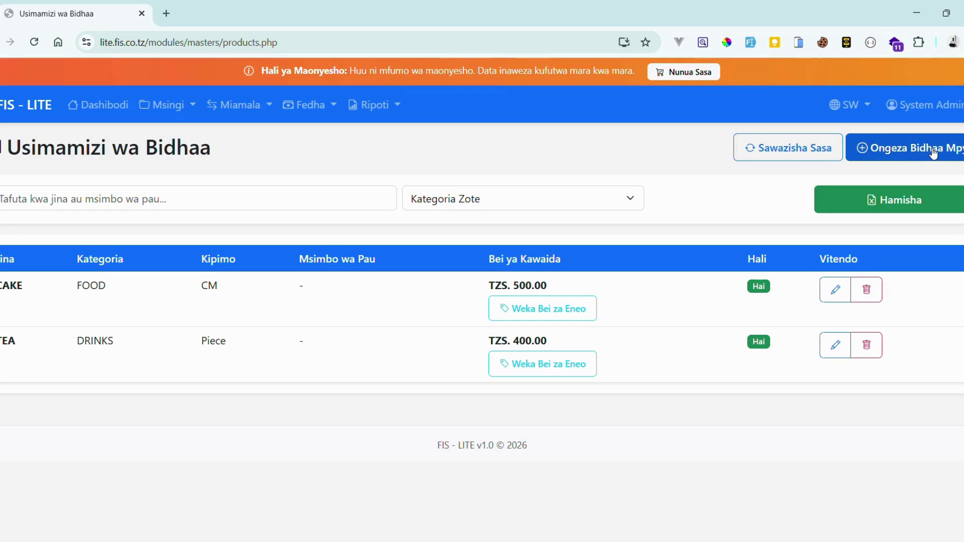
Start a new product named Kalamu with barcode 12345.
{"action": "left_click", "coordinate": [932, 151]}
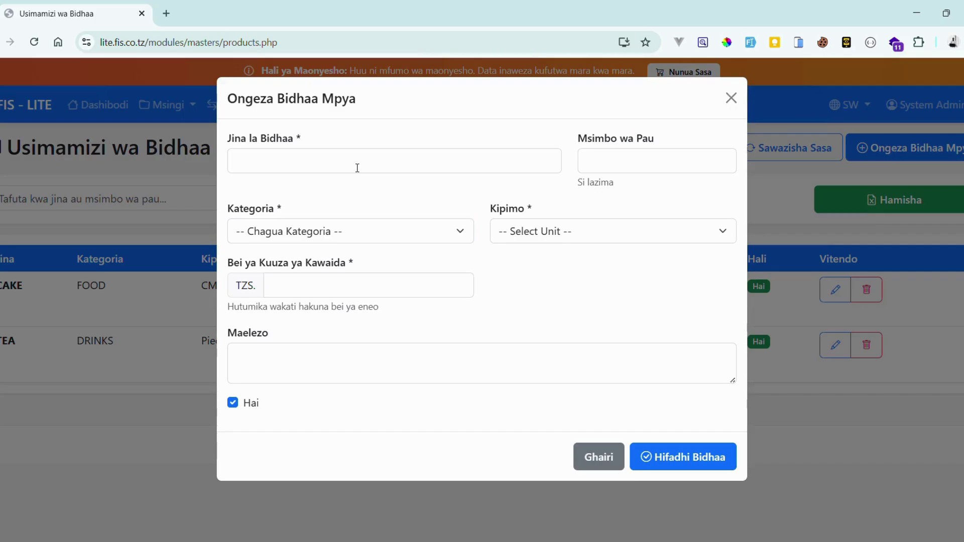
{"action": "key", "text": "Escape"}
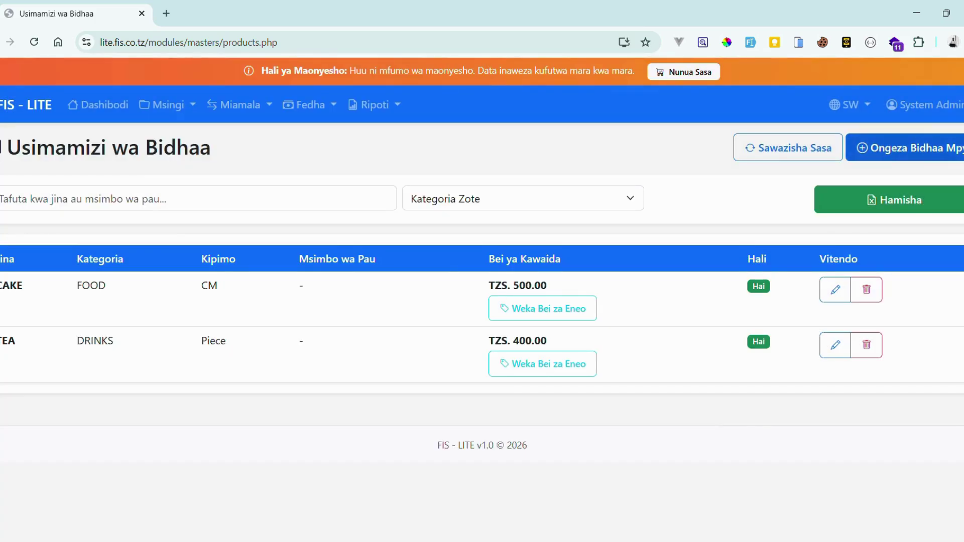
{"action": "left_click", "coordinate": [929, 148]}
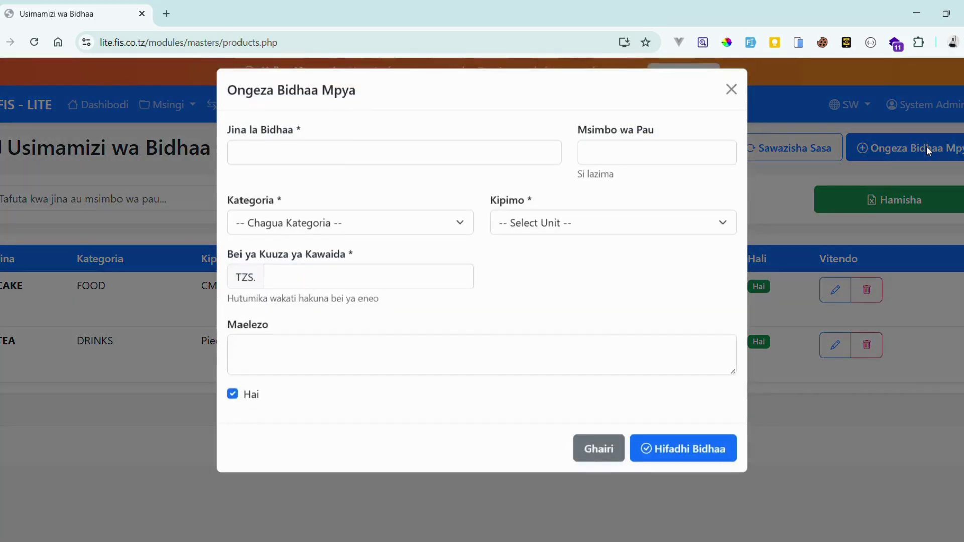
{"action": "left_click", "coordinate": [364, 160]}
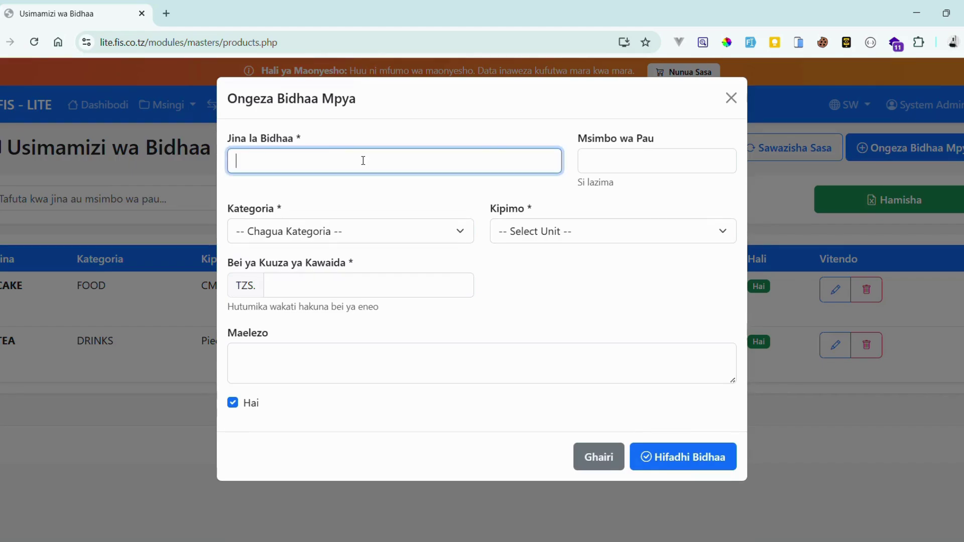
{"action": "type", "text": "Kalamu"}
{"action": "left_click", "coordinate": [619, 172]}
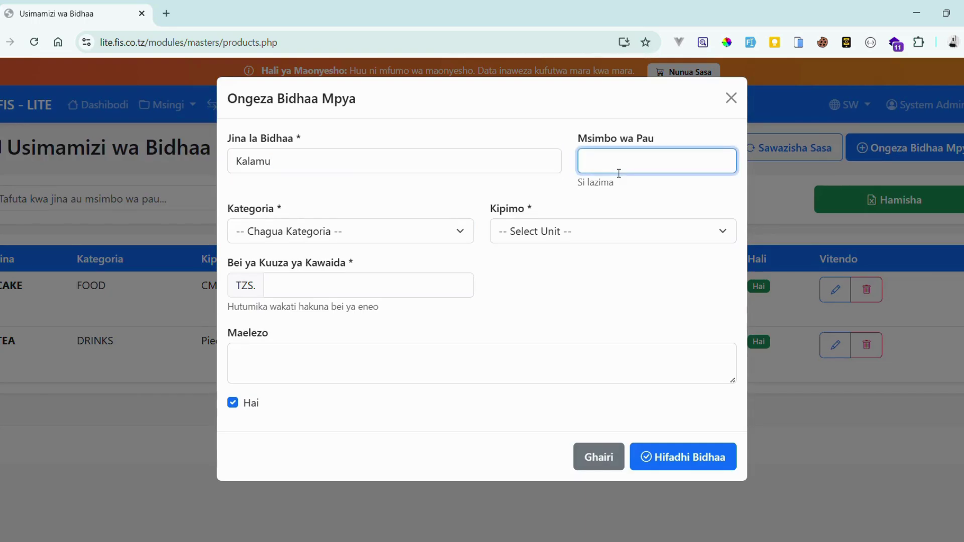
{"action": "type", "text": "12345"}
Give Kalamu category FOOD, unit Packet, price 3500 and description 'Mzigo mpya'.
{"action": "key", "text": "Tab"}
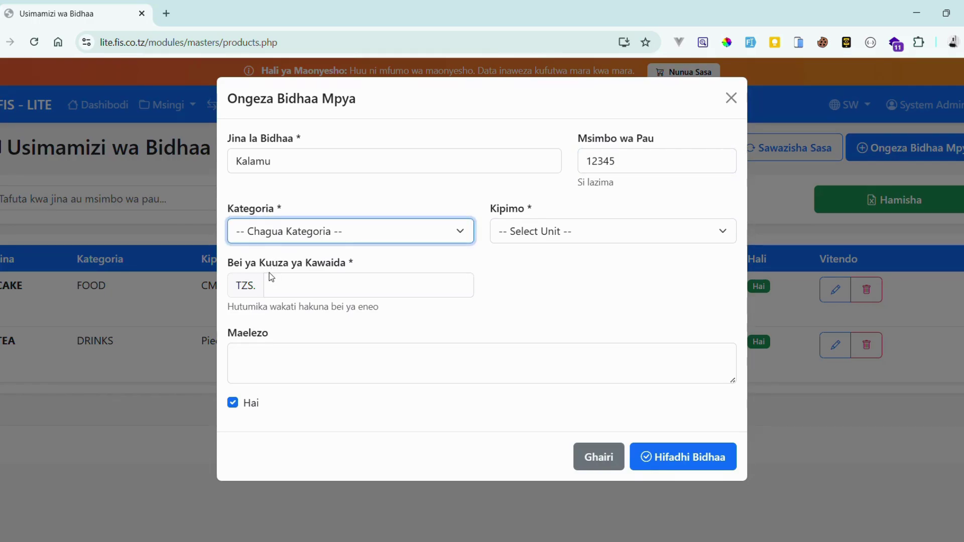
{"action": "key", "text": "f"}
{"action": "key", "text": "Tab"}
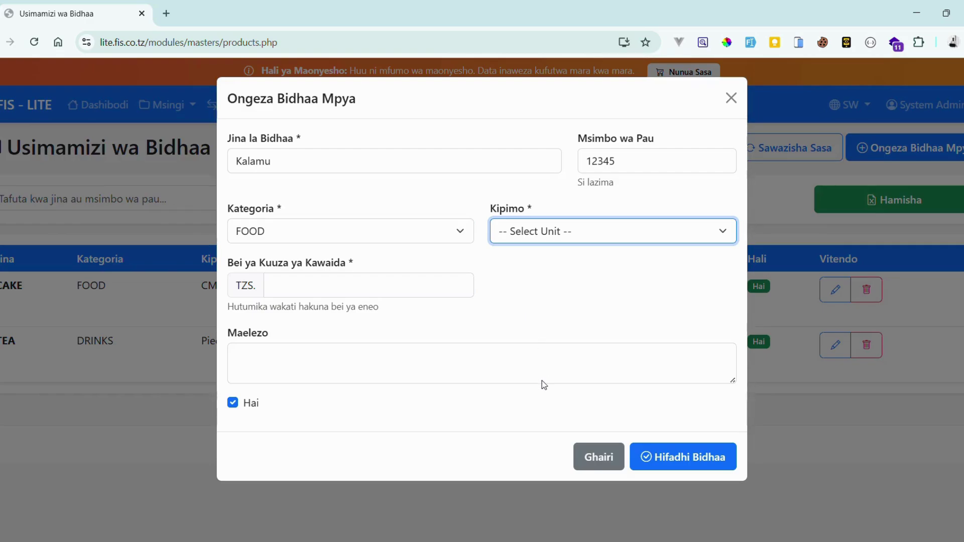
{"action": "key", "text": "p"}
{"action": "left_click", "coordinate": [335, 286]}
{"action": "type", "text": "3"}
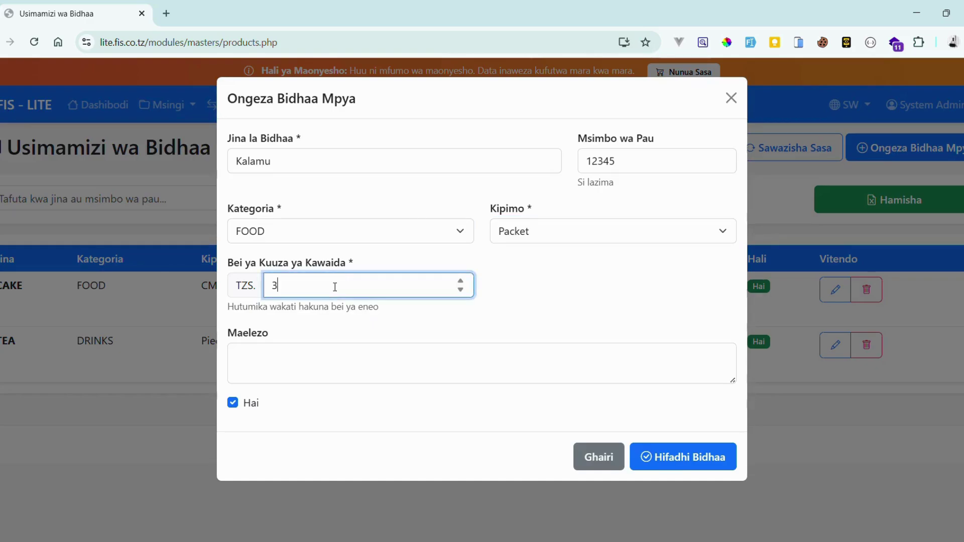
{"action": "type", "text": "500"}
{"action": "left_click", "coordinate": [285, 365]}
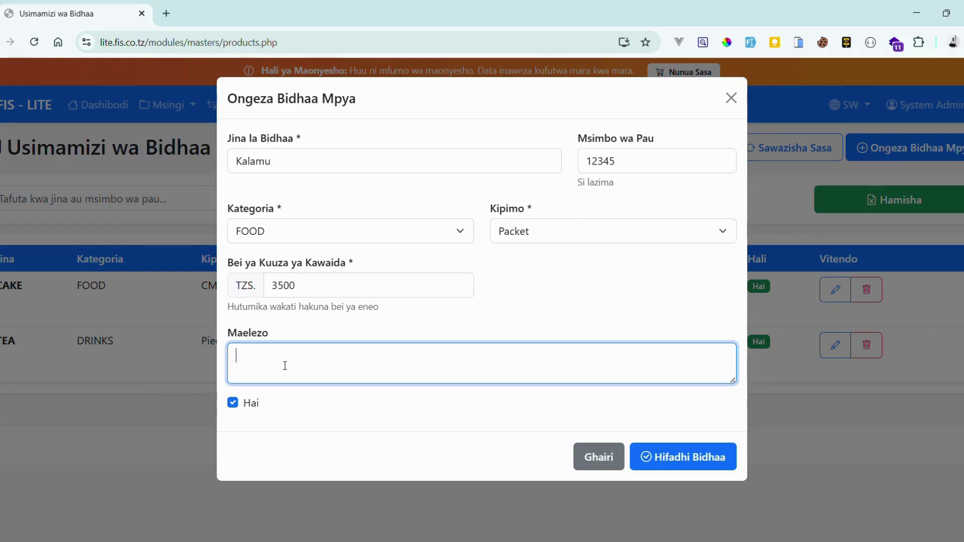
{"action": "type", "text": "nzu"}
{"action": "key", "text": "BackSpace"}
{"action": "key", "text": "BackSpace"}
{"action": "key", "text": "BackSpace"}
{"action": "type", "text": "Mzigo mpya"}
Save Kalamu, then set its SHOP location price to TZS 30000.
{"action": "left_click", "coordinate": [659, 458]}
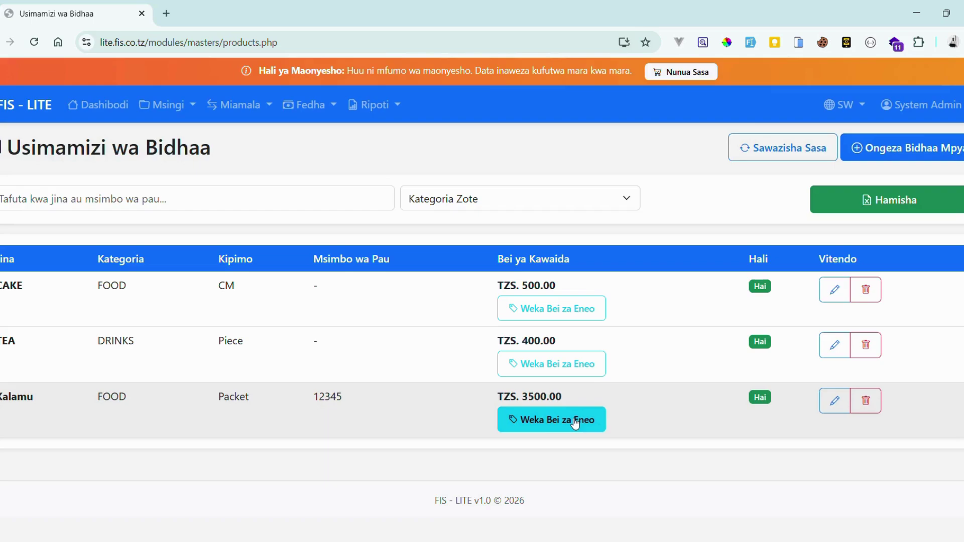
{"action": "left_click", "coordinate": [537, 422]}
{"action": "left_click", "coordinate": [124, 243]}
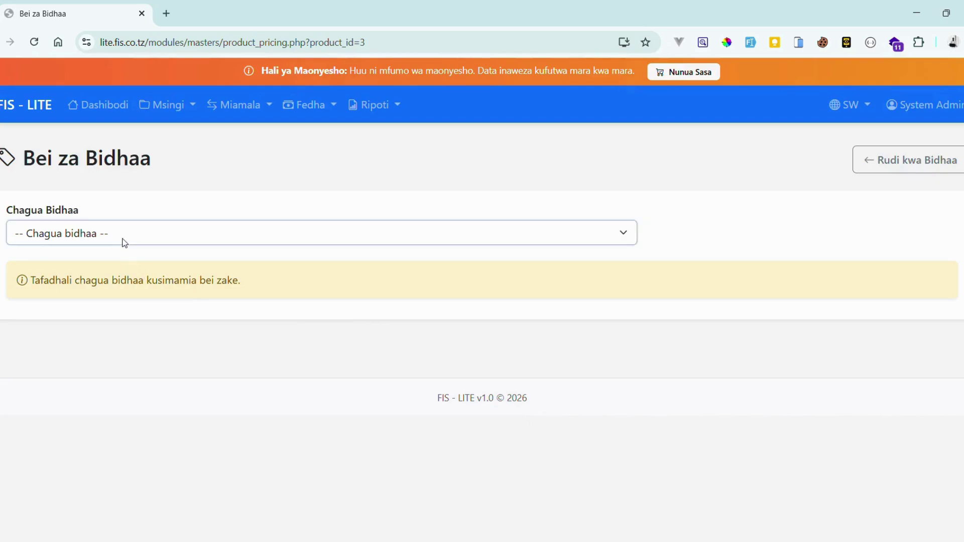
{"action": "key", "text": "Down"}
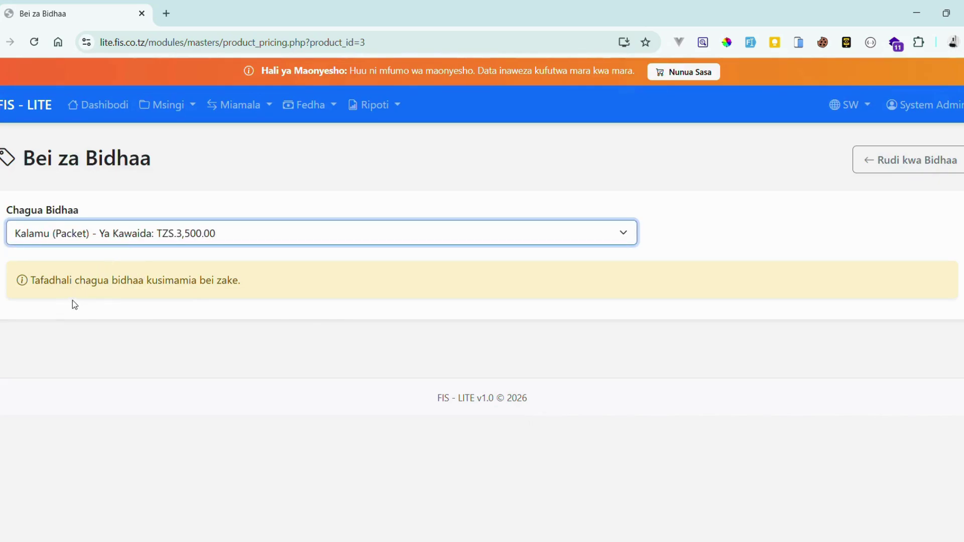
{"action": "scroll", "coordinate": [317, 318], "scroll_direction": "down", "scroll_amount": 1}
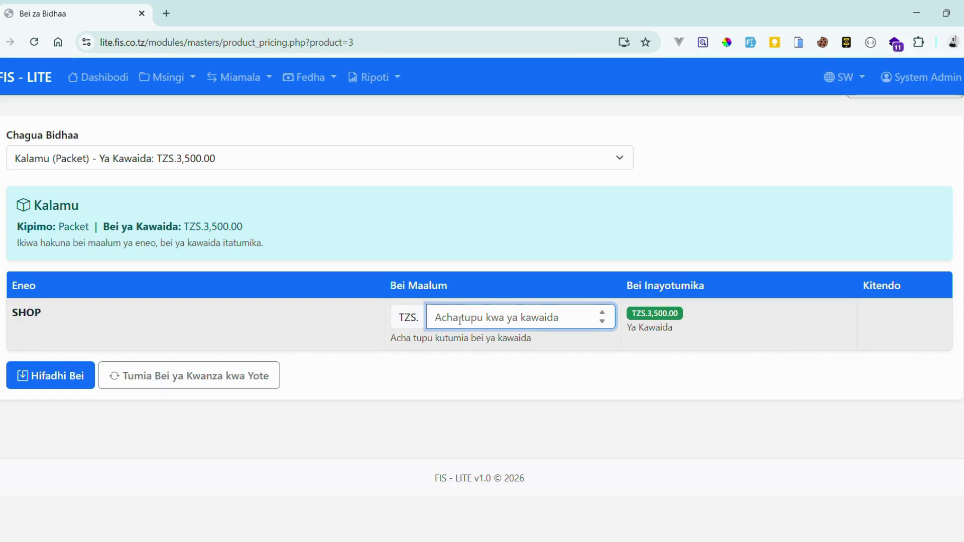
{"action": "type", "text": "30000"}
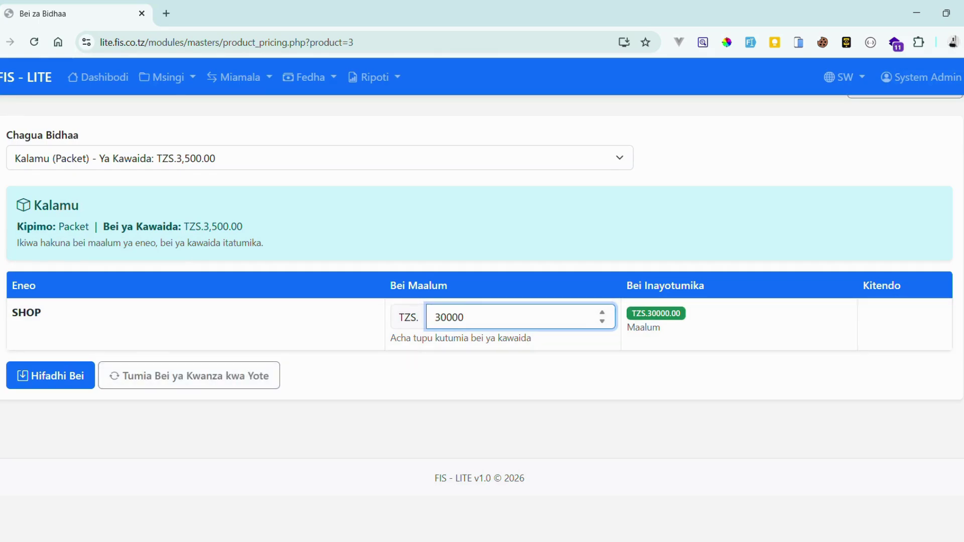
{"action": "key", "text": "alt+Left"}
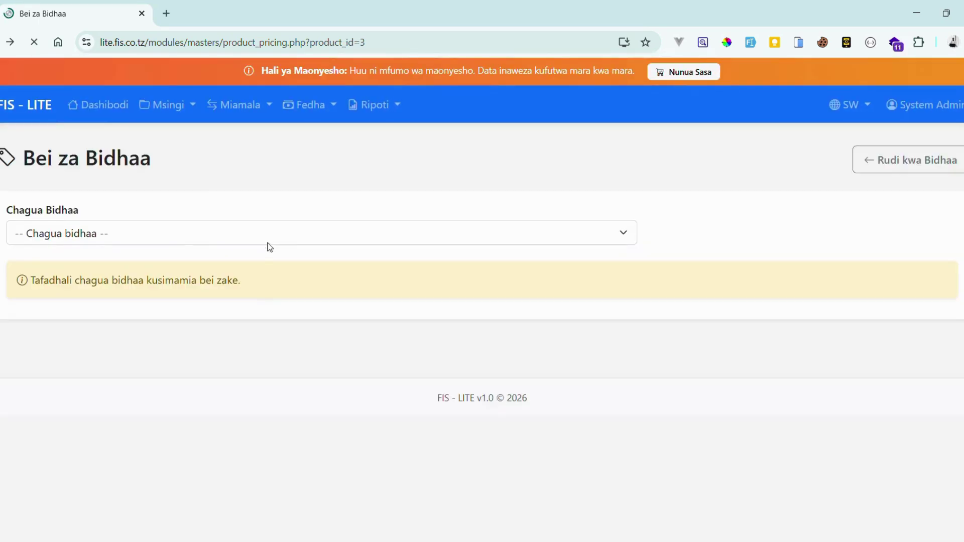